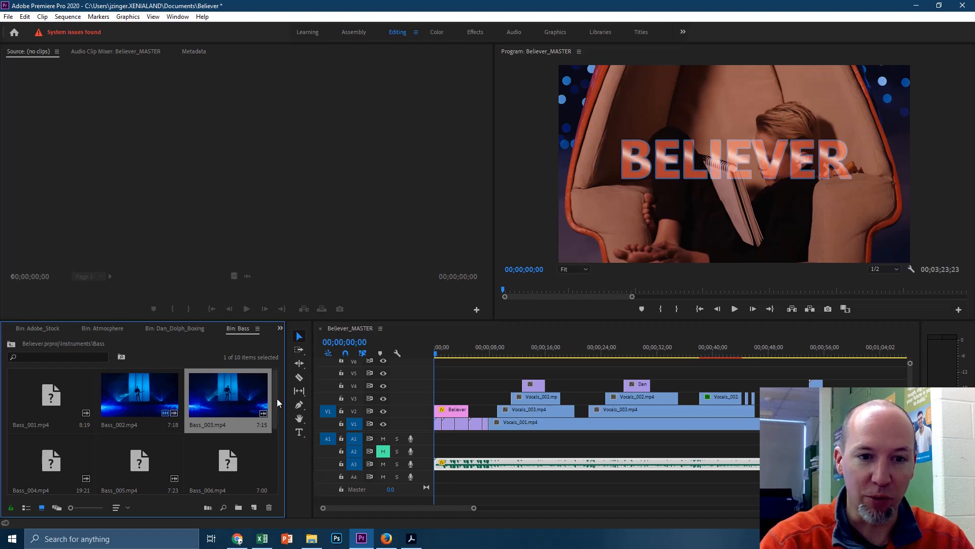
Step: Scroll through the Bass bin's icon view to review its offline clips
{"action": "left_click_drag", "start_coordinate": [276, 399], "coordinate": [292, 385]}
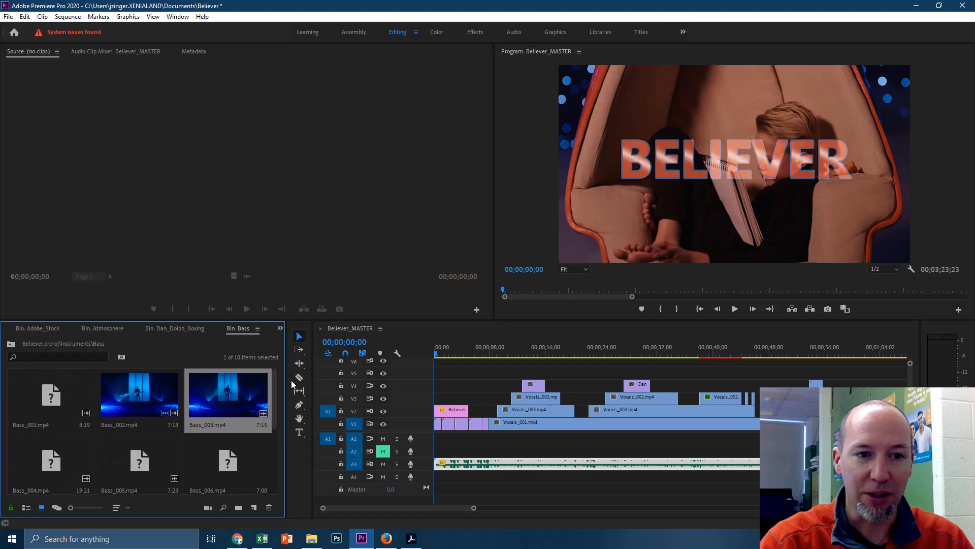
Step: Select offline clips Bass_001 and Bass_004 through Bass_009 together
{"action": "left_click", "coordinate": [50, 400]}
{"action": "left_click", "coordinate": [56, 458], "text": "ctrl"}
{"action": "left_click", "coordinate": [166, 460], "text": "ctrl"}
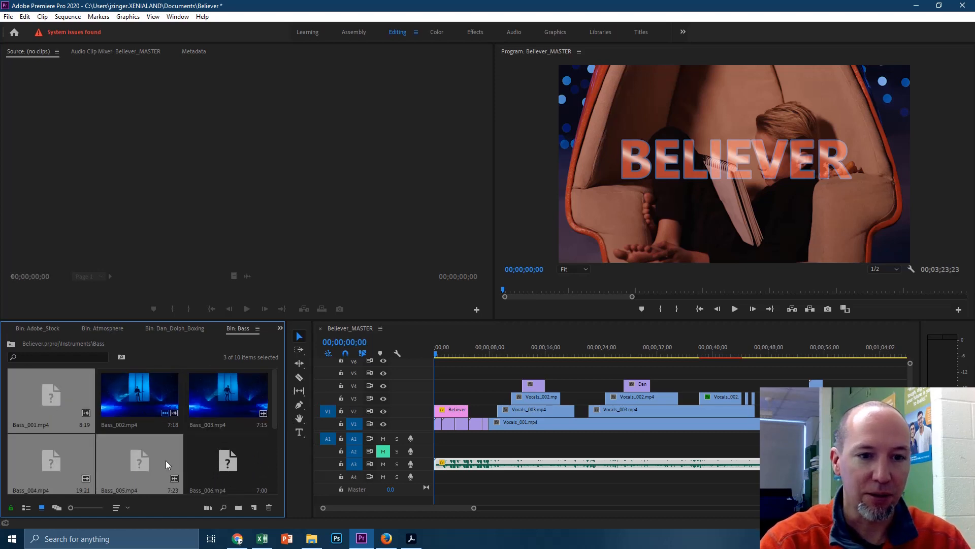
{"action": "left_click", "coordinate": [226, 462], "text": "ctrl"}
{"action": "left_click_drag", "start_coordinate": [277, 419], "coordinate": [280, 461]}
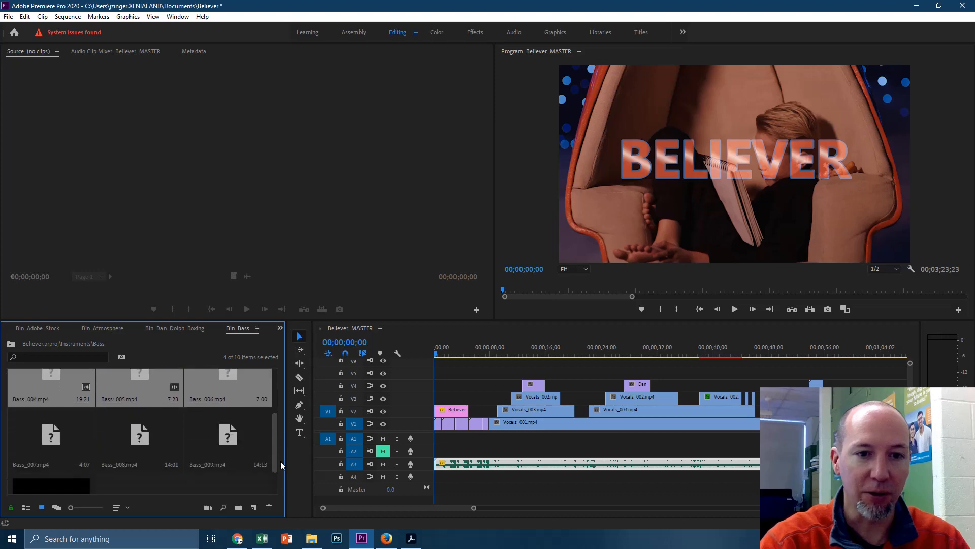
{"action": "left_click", "coordinate": [225, 443], "text": "ctrl"}
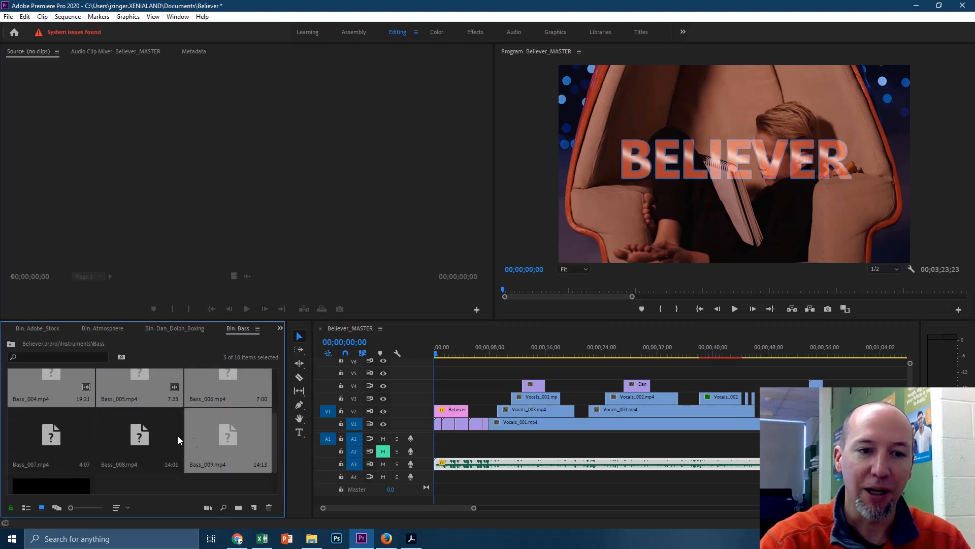
{"action": "left_click", "coordinate": [129, 437], "text": "ctrl"}
{"action": "left_click", "coordinate": [75, 436], "text": "ctrl"}
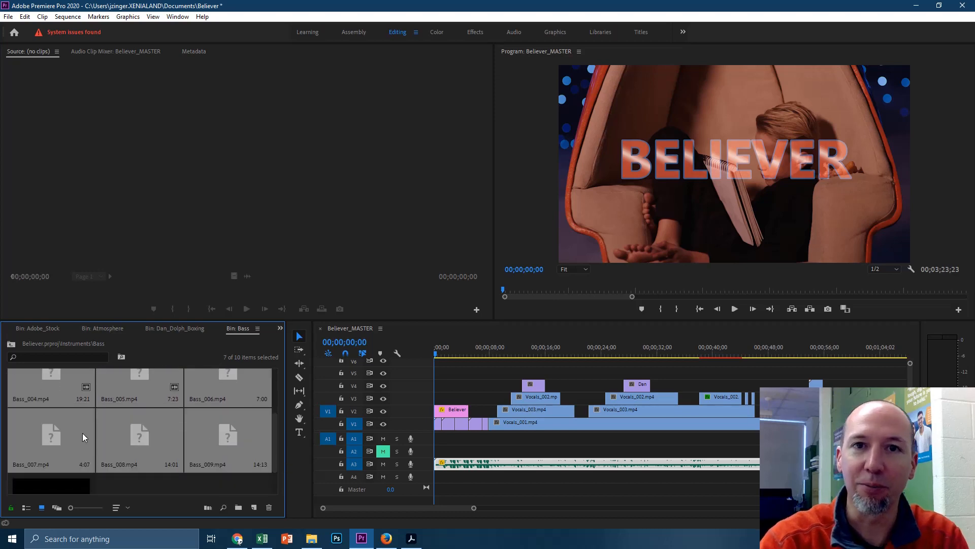
{"action": "left_click", "coordinate": [9, 17]}
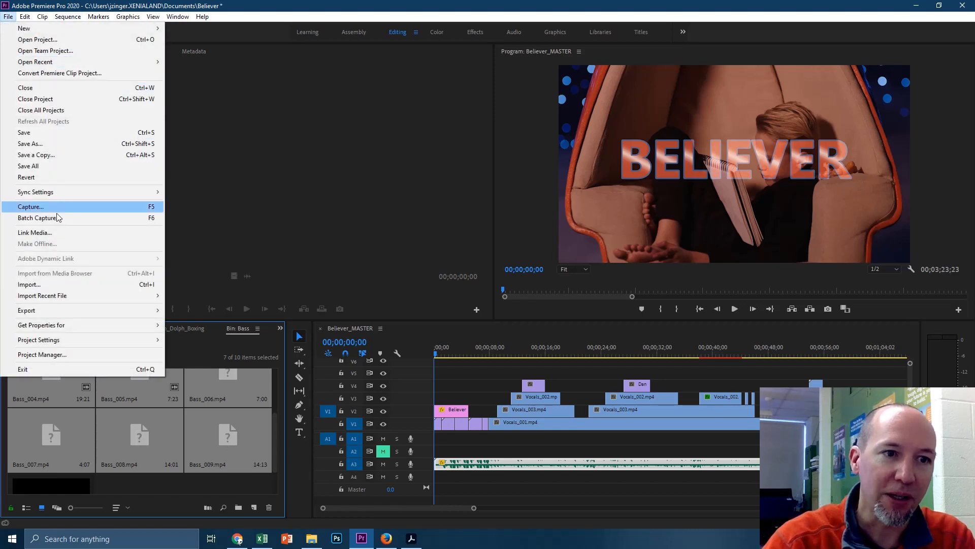
{"action": "left_click", "coordinate": [261, 7]}
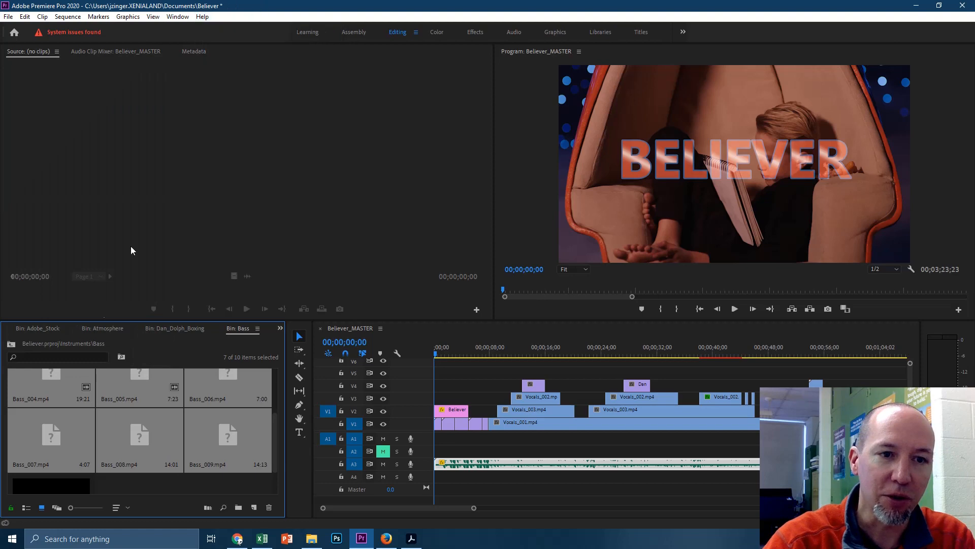
Step: Choose Link Media from the selected clips' context menu to list the seven offline Bass clips
{"action": "right_click", "coordinate": [145, 439]}
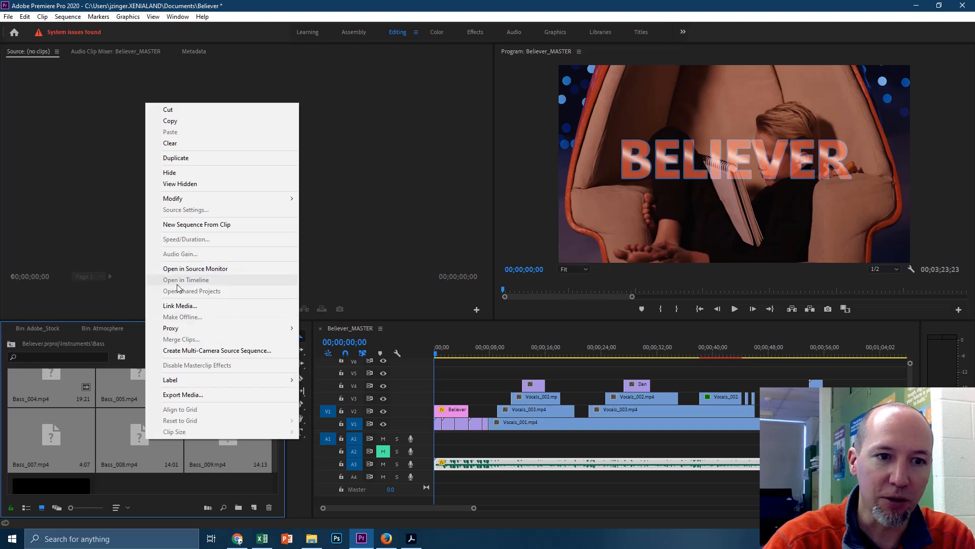
{"action": "left_click", "coordinate": [183, 307]}
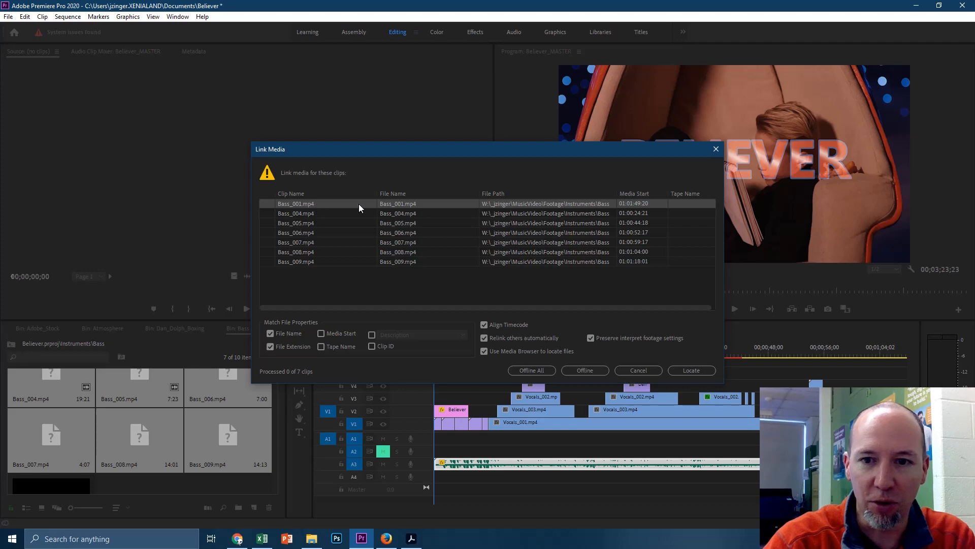
{"action": "left_click", "coordinate": [692, 370]}
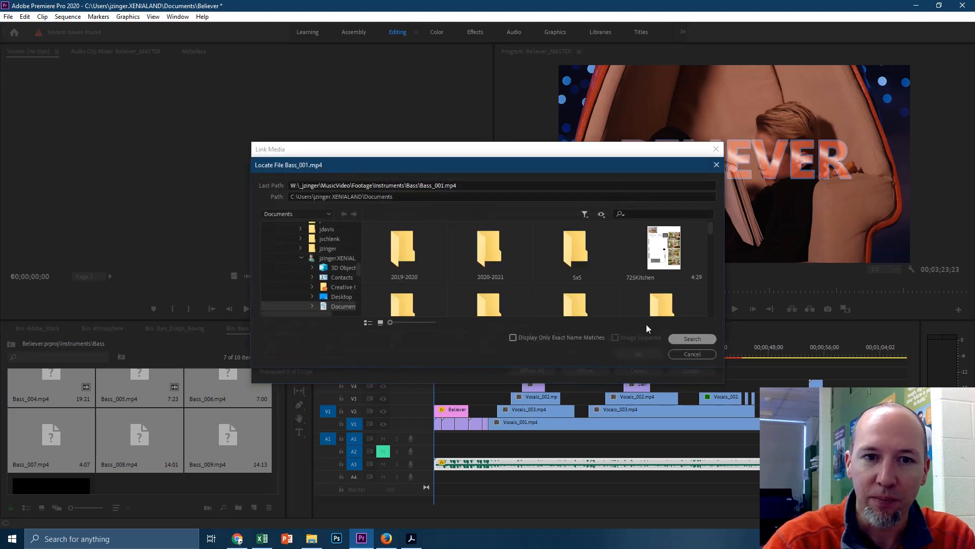
{"action": "scroll", "coordinate": [341, 271], "scroll_direction": "down", "scroll_amount": 10}
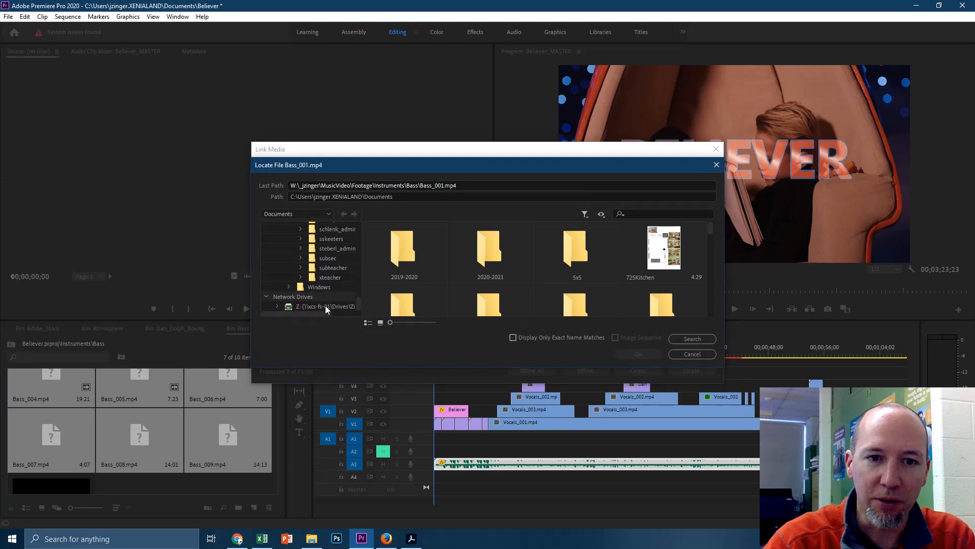
{"action": "left_click", "coordinate": [328, 305]}
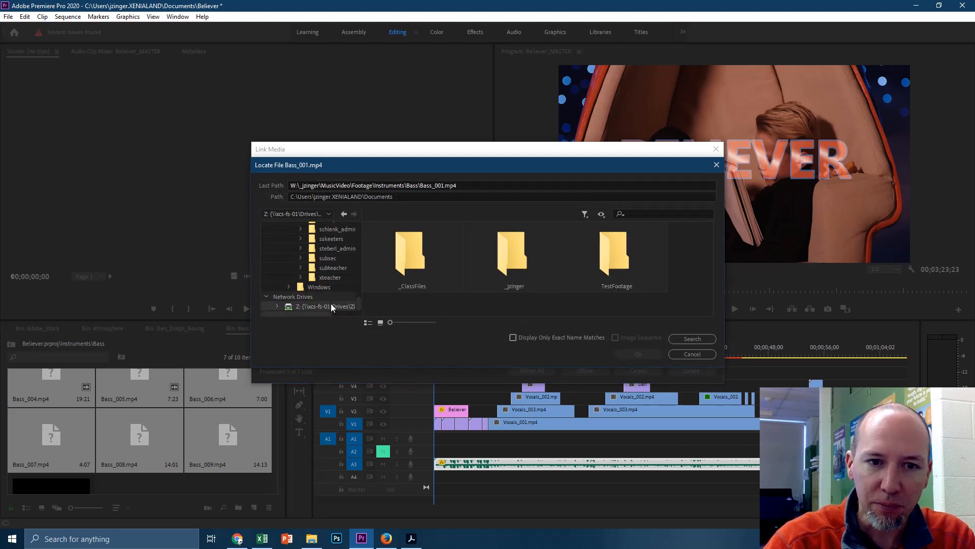
{"action": "double_click", "coordinate": [514, 249]}
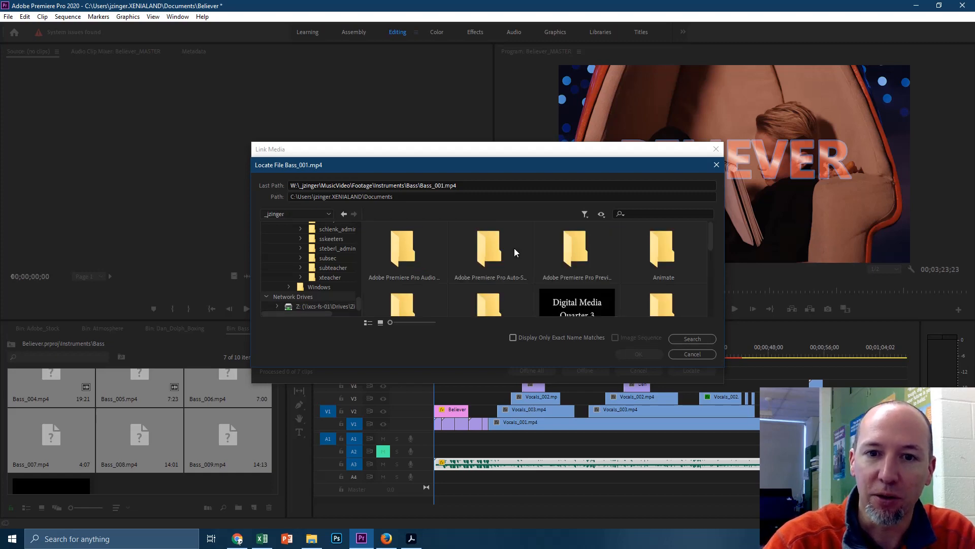
{"action": "scroll", "coordinate": [597, 267], "scroll_direction": "down", "scroll_amount": 2}
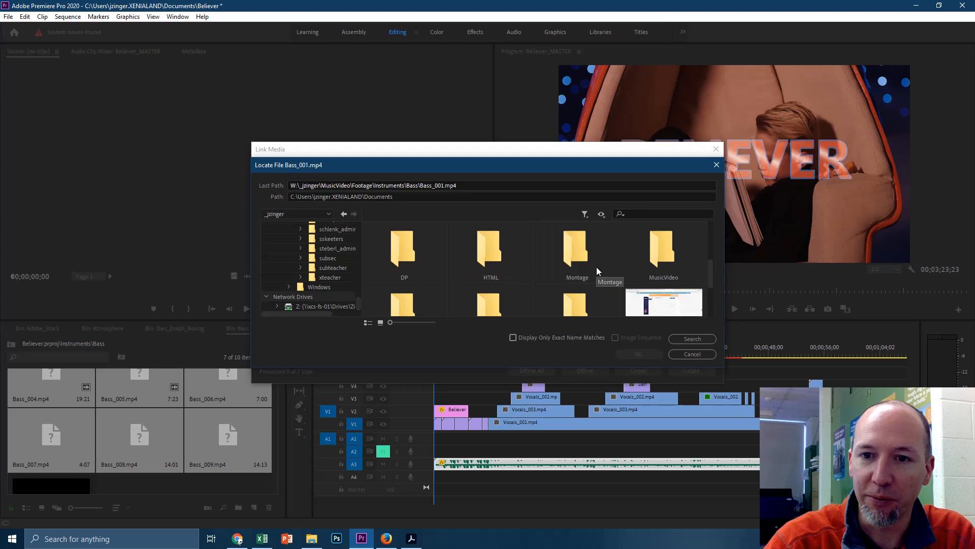
{"action": "double_click", "coordinate": [660, 255]}
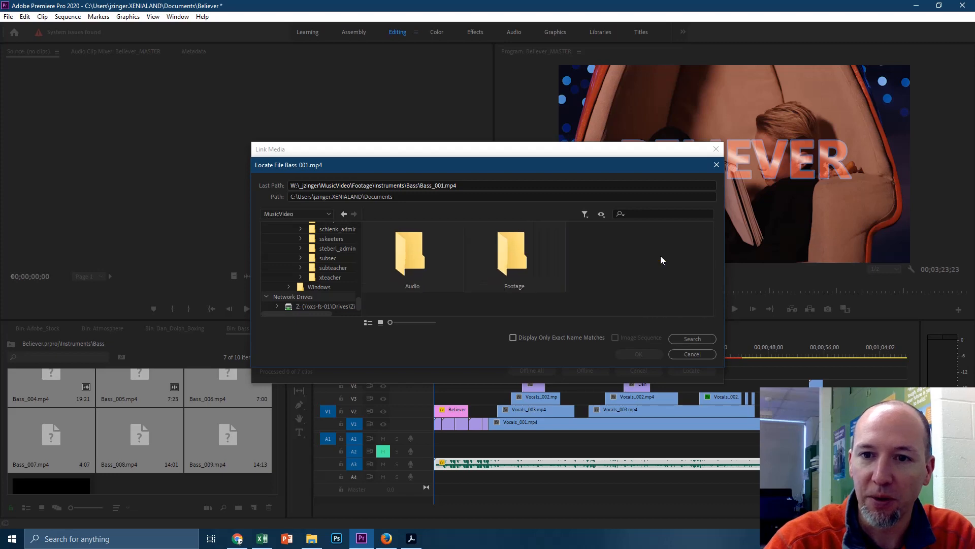
{"action": "double_click", "coordinate": [516, 262]}
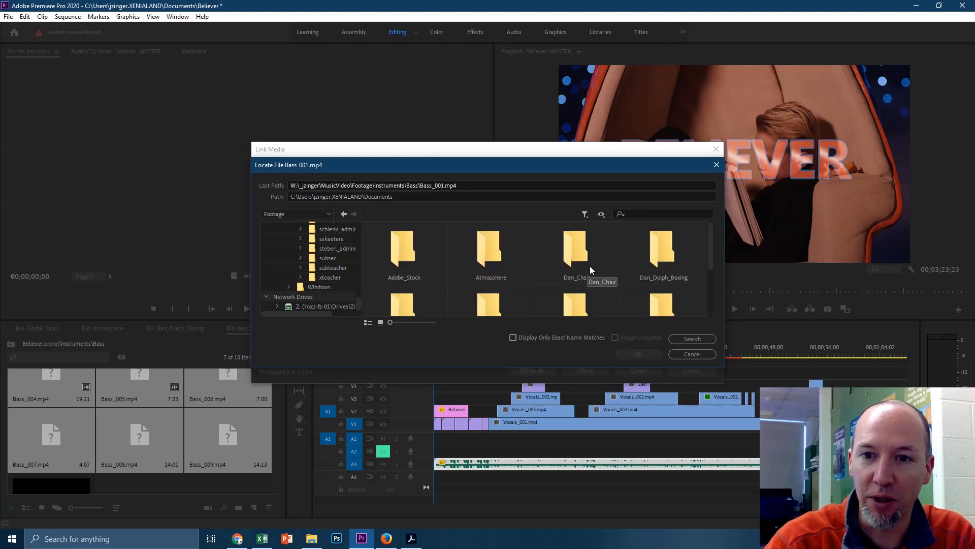
Step: In Instruments/Bass, pick Bass_001 as the replacement file and confirm the relink
{"action": "scroll", "coordinate": [579, 270], "scroll_direction": "down", "scroll_amount": 3}
{"action": "double_click", "coordinate": [666, 235]}
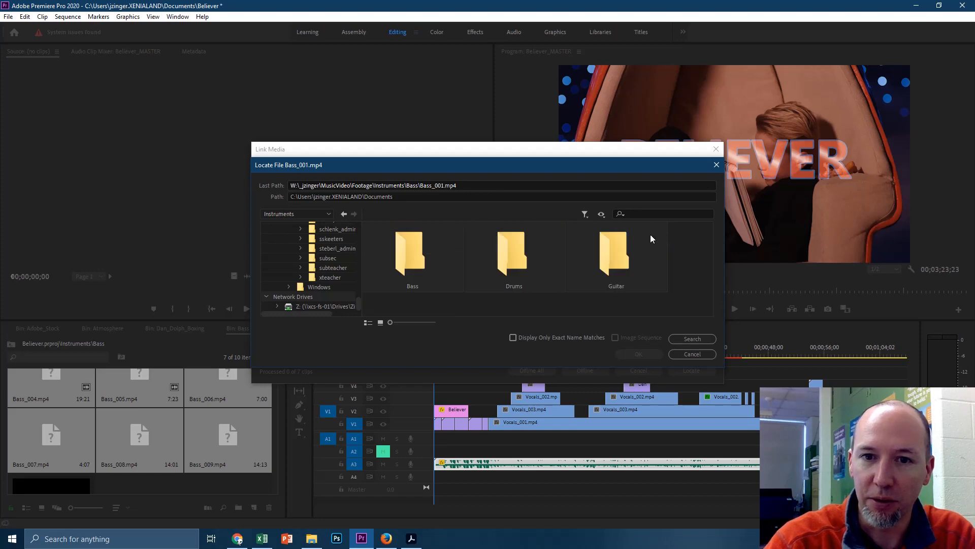
{"action": "double_click", "coordinate": [409, 251]}
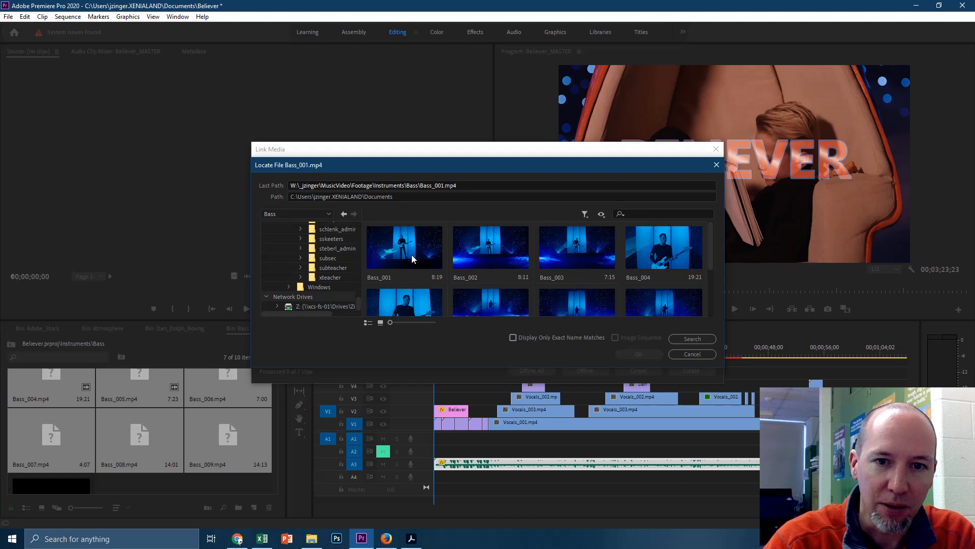
{"action": "left_click", "coordinate": [412, 258]}
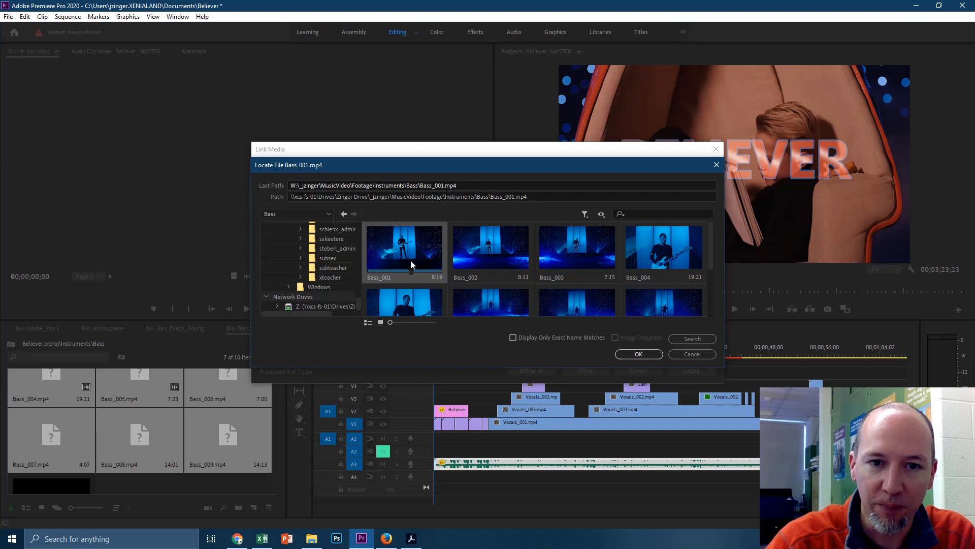
{"action": "left_click", "coordinate": [644, 355]}
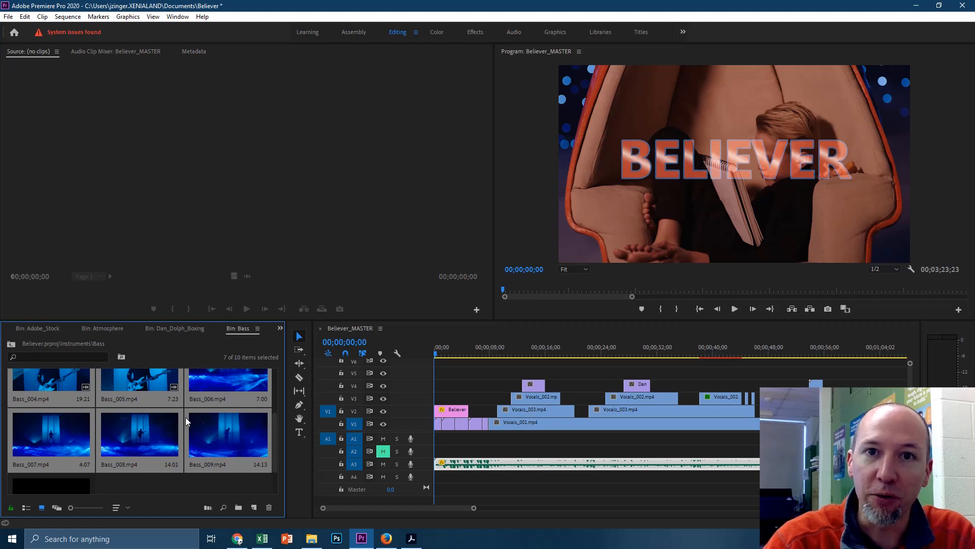
{"action": "scroll", "coordinate": [192, 429], "scroll_direction": "up", "scroll_amount": 3}
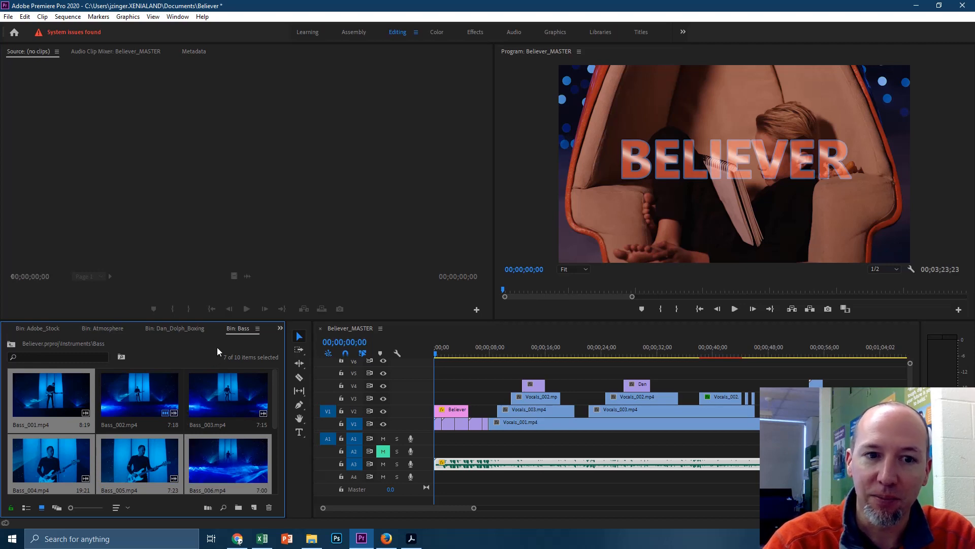
Step: Switch to the Atmosphere bin and select offline clips Atmosphere_002 through Atmosphere_006
{"action": "left_click", "coordinate": [181, 330]}
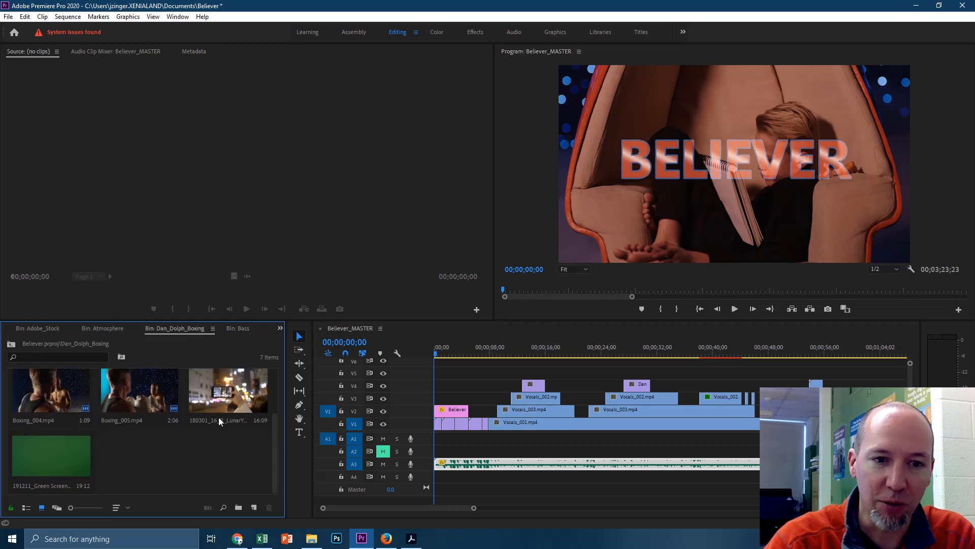
{"action": "left_click", "coordinate": [107, 329]}
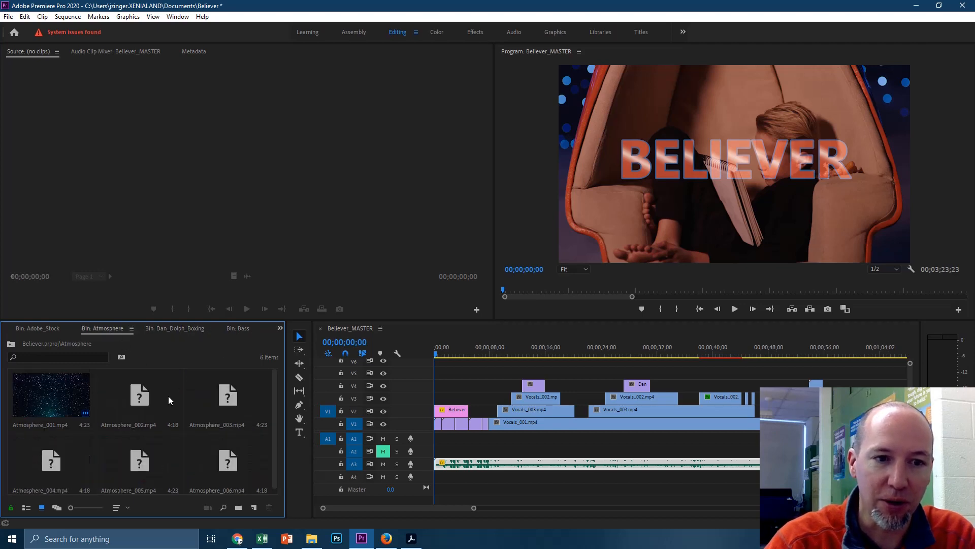
{"action": "left_click", "coordinate": [144, 394]}
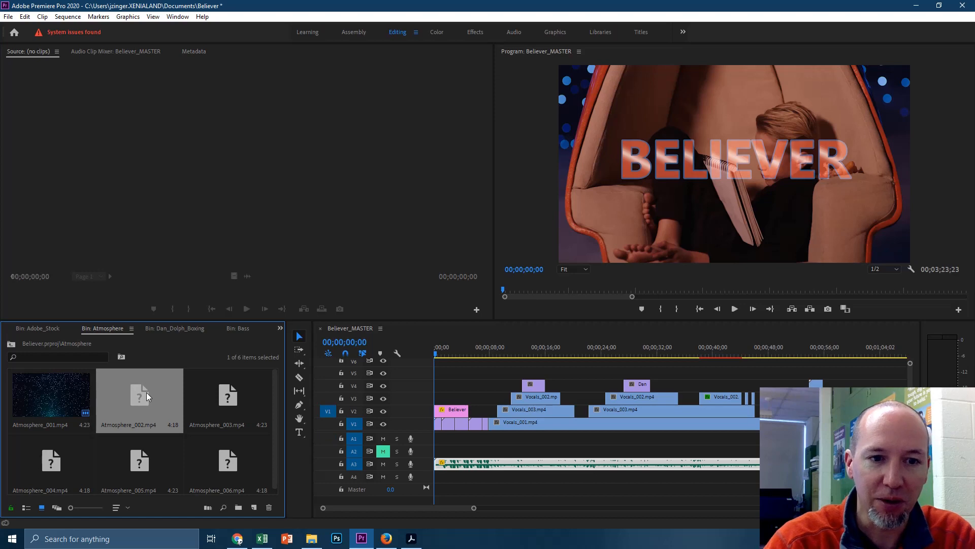
{"action": "left_click", "coordinate": [231, 399], "text": "ctrl"}
{"action": "left_click", "coordinate": [219, 458], "text": "ctrl"}
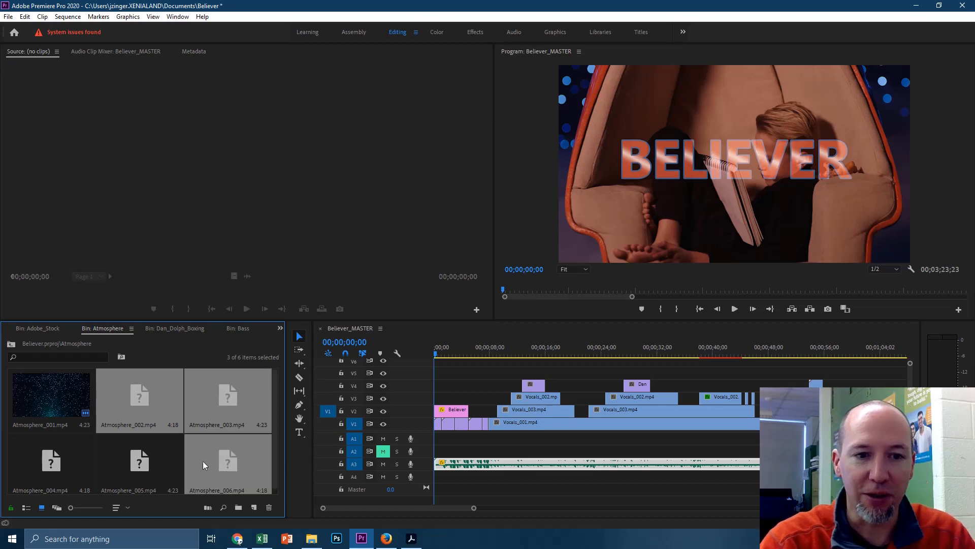
{"action": "left_click", "coordinate": [143, 460], "text": "ctrl"}
{"action": "left_click", "coordinate": [59, 457], "text": "ctrl"}
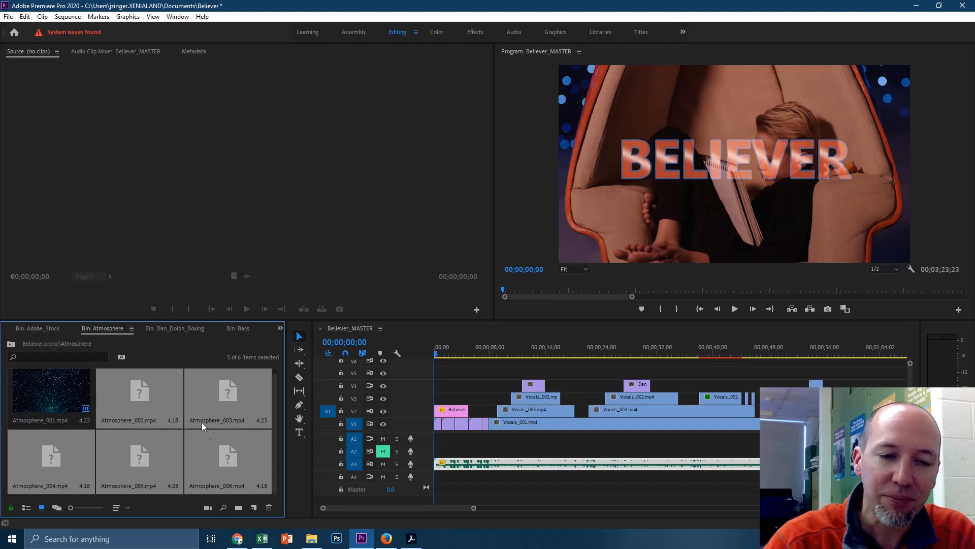
Step: Open Link Media for the five clips and browse Z: to MusicVideo/Footage/Atmosphere
{"action": "right_click", "coordinate": [169, 408]}
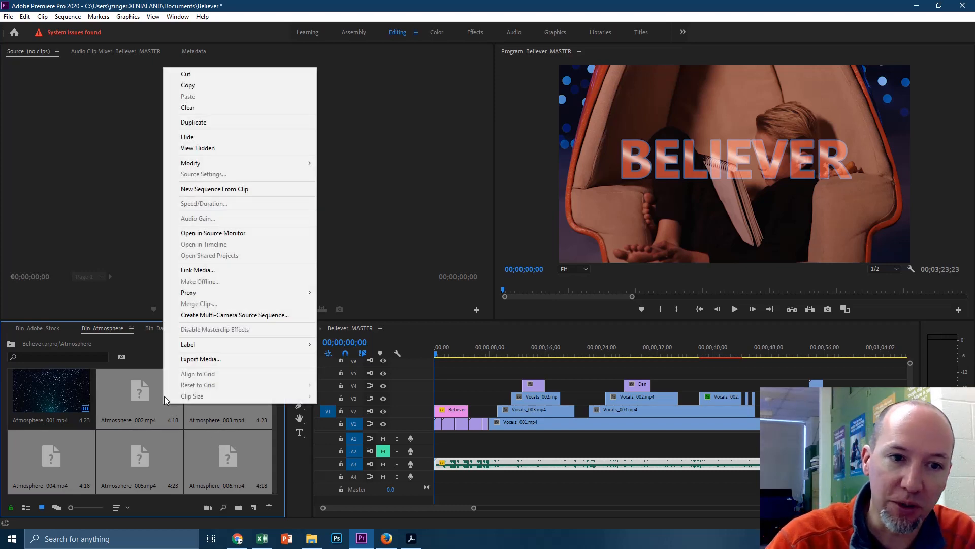
{"action": "left_click", "coordinate": [195, 274]}
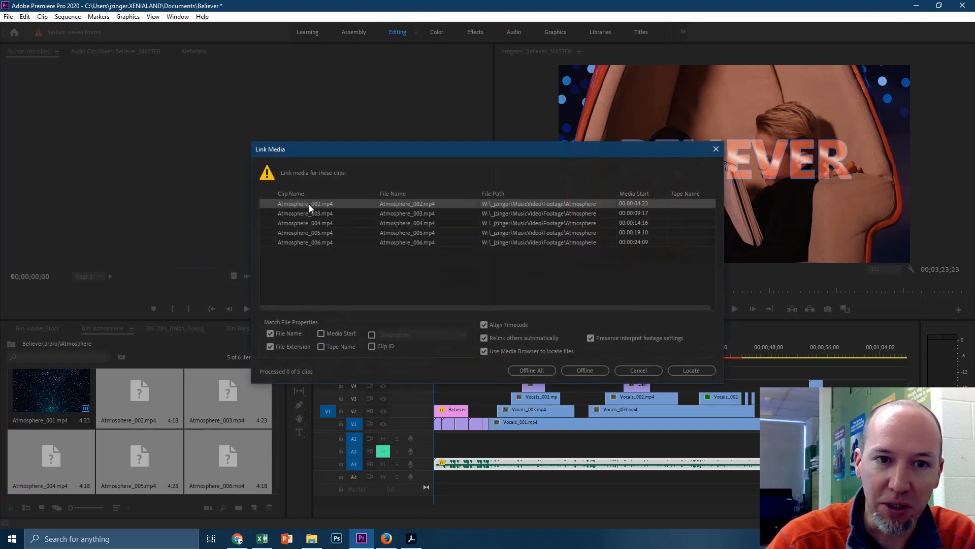
{"action": "left_click", "coordinate": [691, 369]}
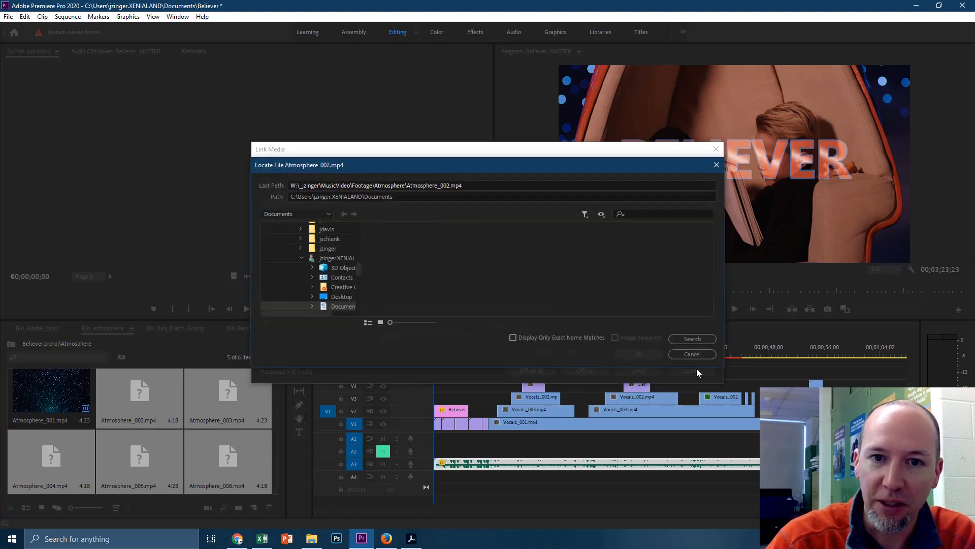
{"action": "scroll", "coordinate": [320, 305], "scroll_direction": "down", "scroll_amount": 2}
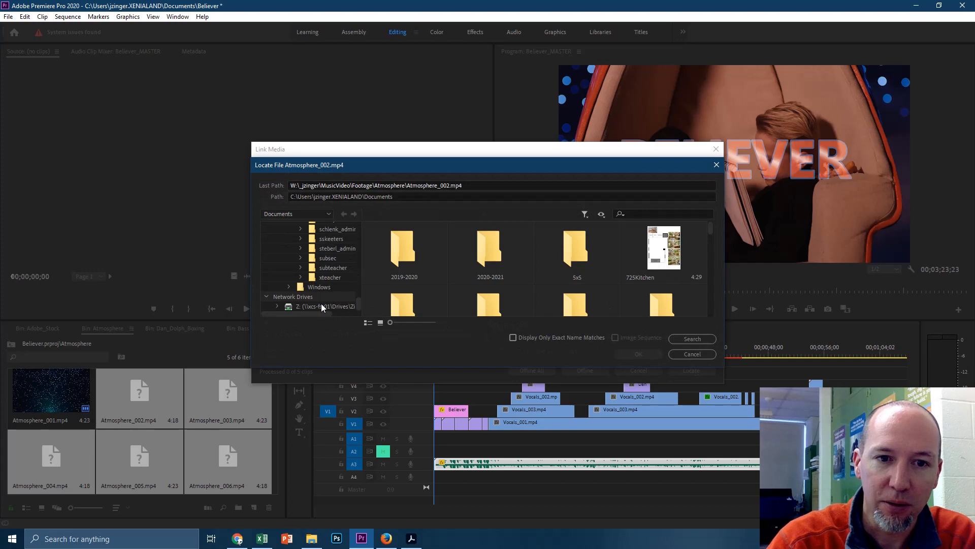
{"action": "left_click", "coordinate": [324, 306]}
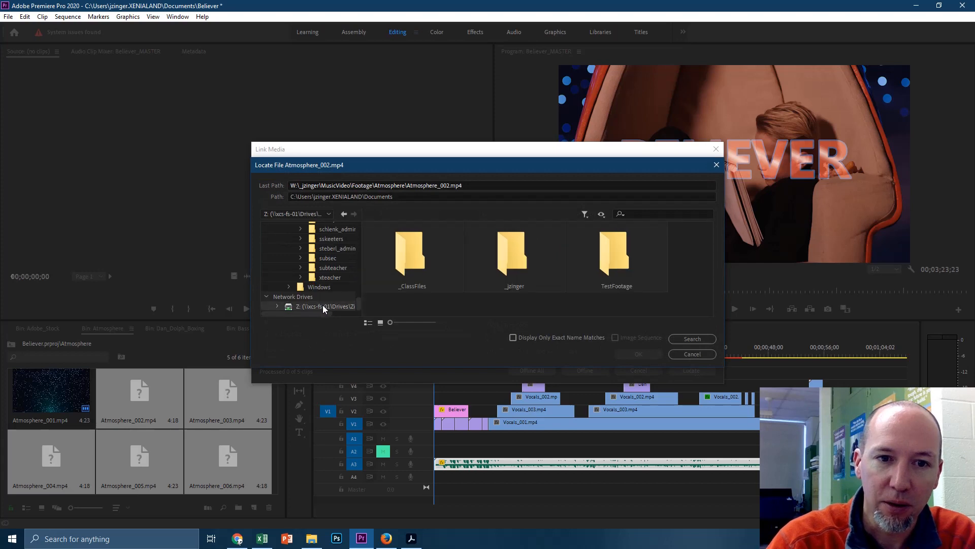
{"action": "double_click", "coordinate": [524, 265]}
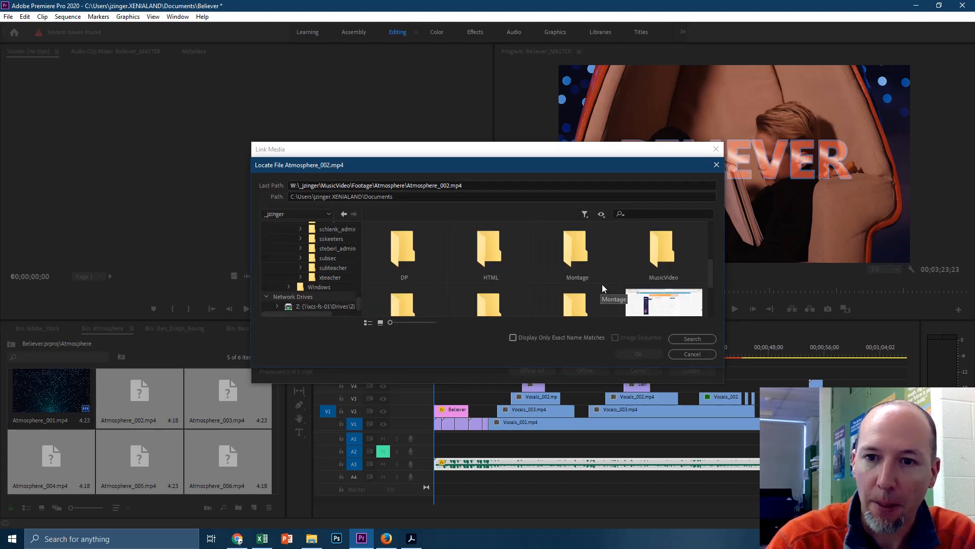
{"action": "double_click", "coordinate": [662, 258]}
{"action": "double_click", "coordinate": [509, 259]}
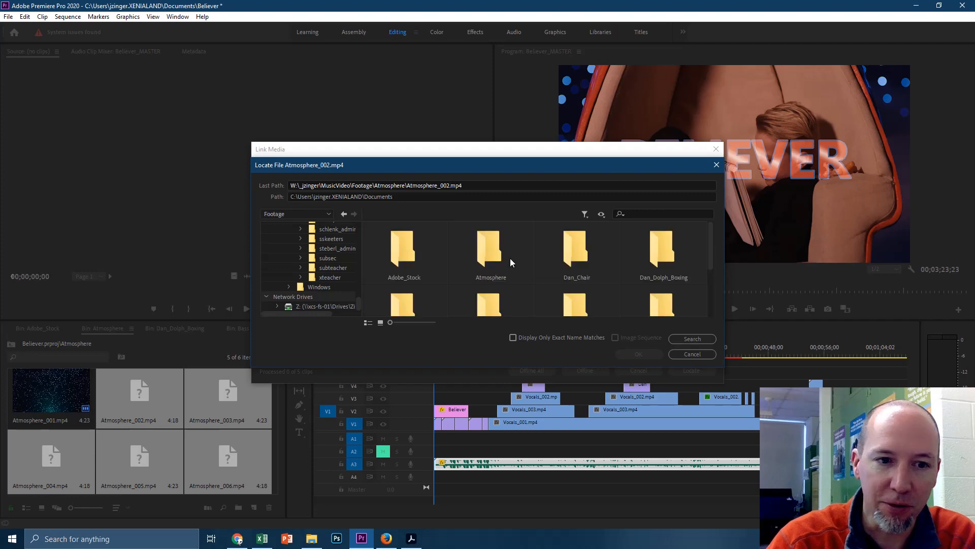
{"action": "double_click", "coordinate": [491, 257]}
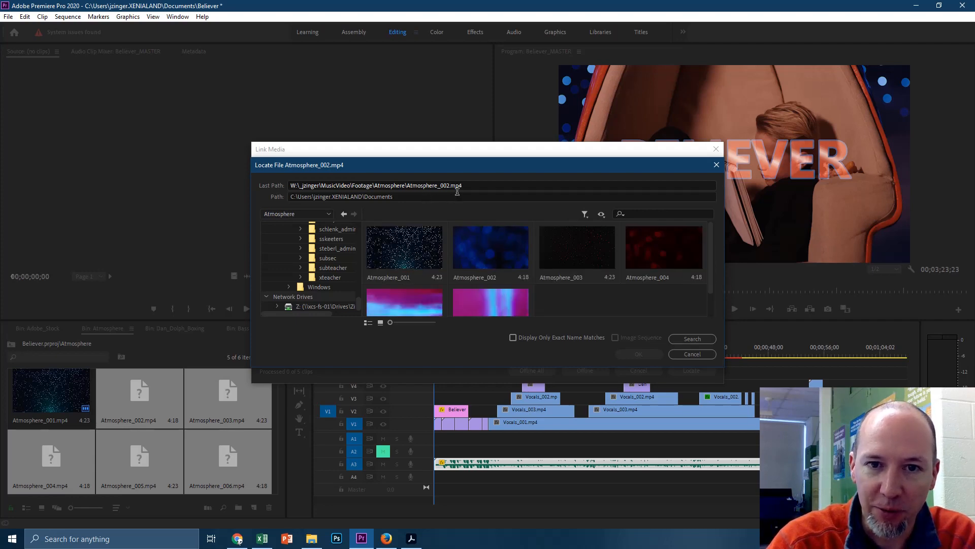
Step: Choose Atmosphere_002 as the replacement file and confirm to relink the clips
{"action": "left_click", "coordinate": [491, 250]}
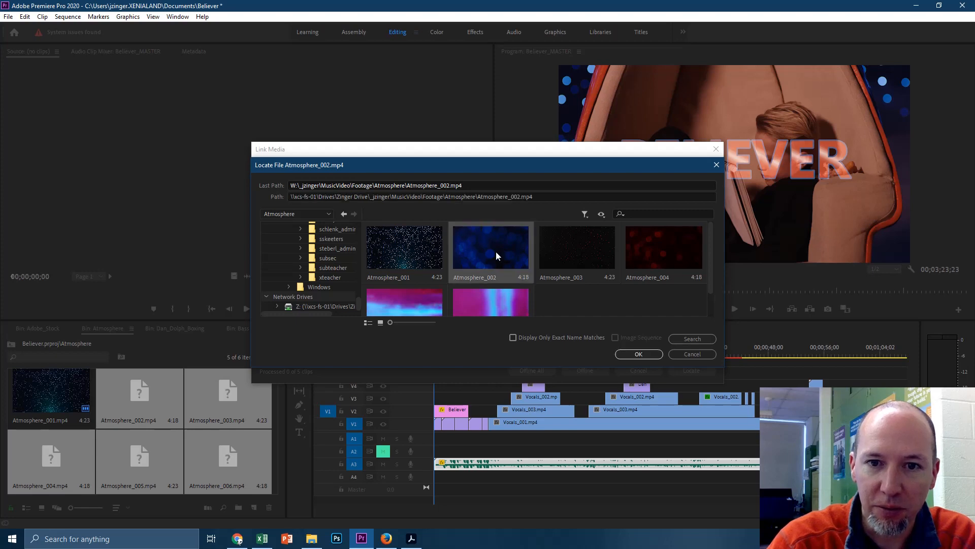
{"action": "left_click", "coordinate": [647, 354]}
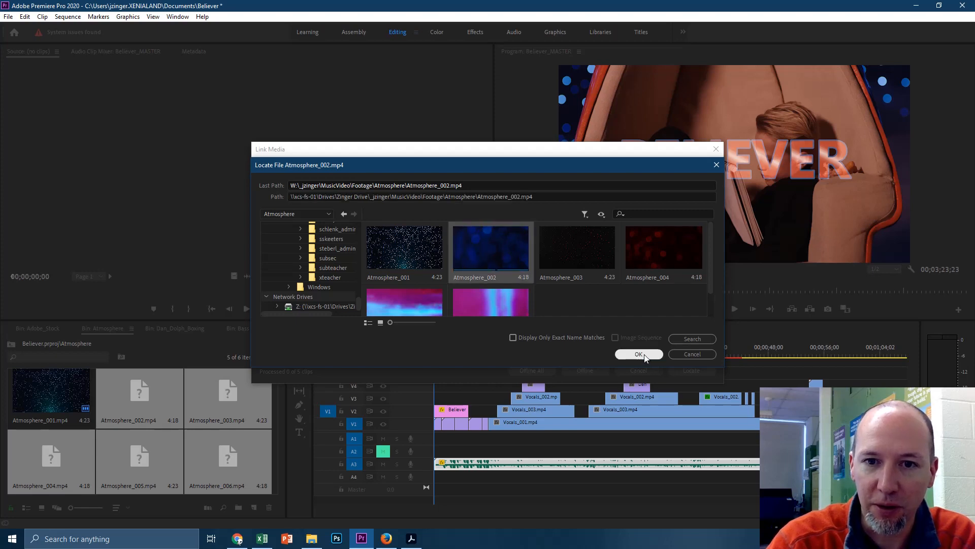
{"action": "left_click", "coordinate": [581, 254]}
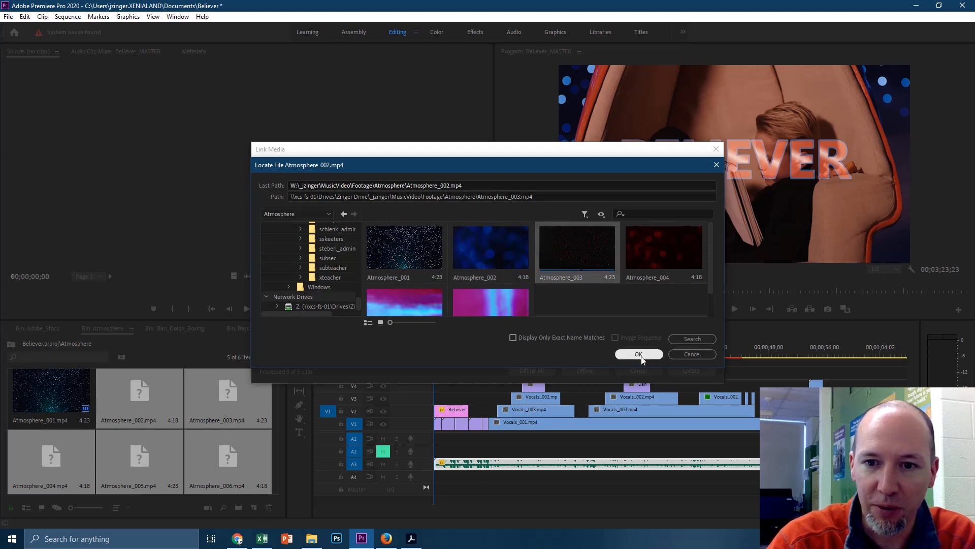
{"action": "left_click", "coordinate": [492, 254]}
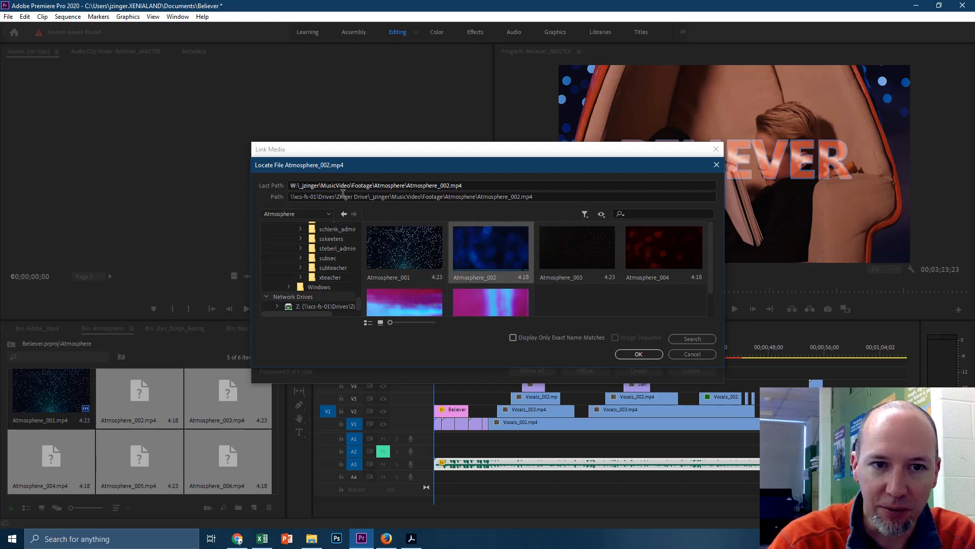
{"action": "left_click", "coordinate": [640, 354]}
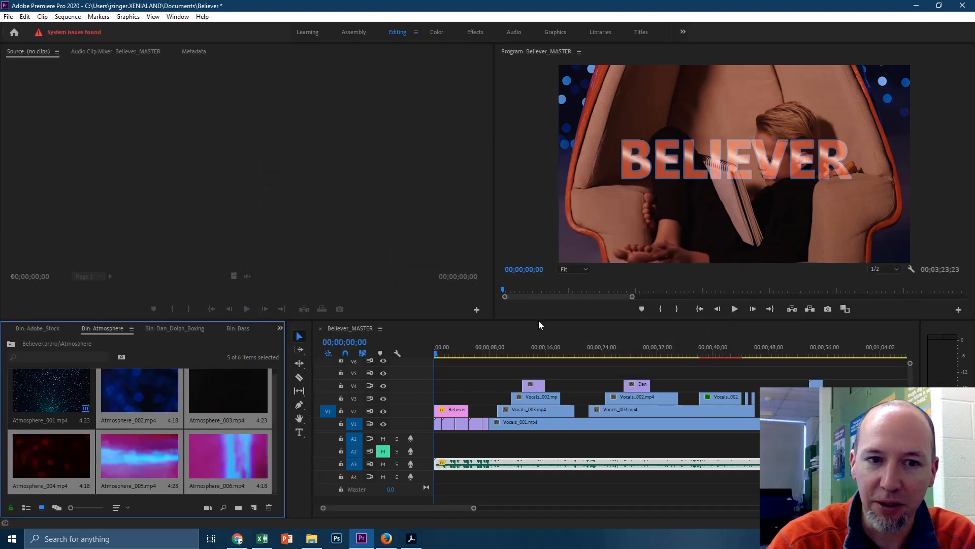